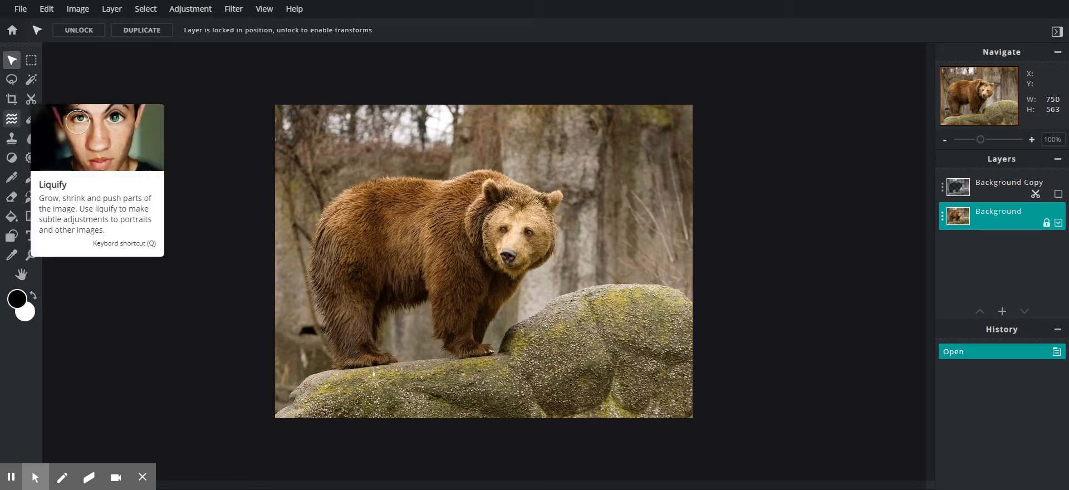
Step: Stretch the bear's right-hand ear up and outward with Liquify's push method, and brush the ear and background back with the restore method
click(11, 119)
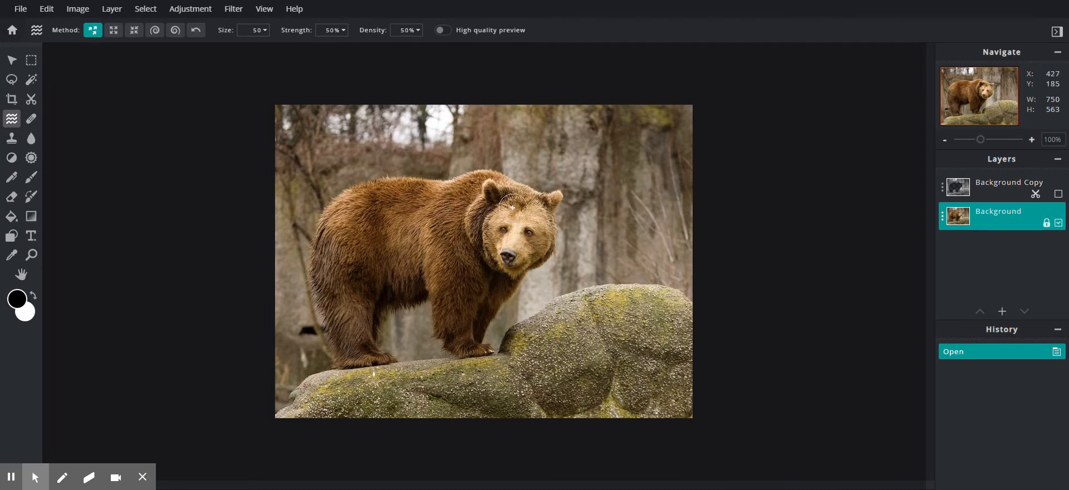
drag(551, 202, 605, 153)
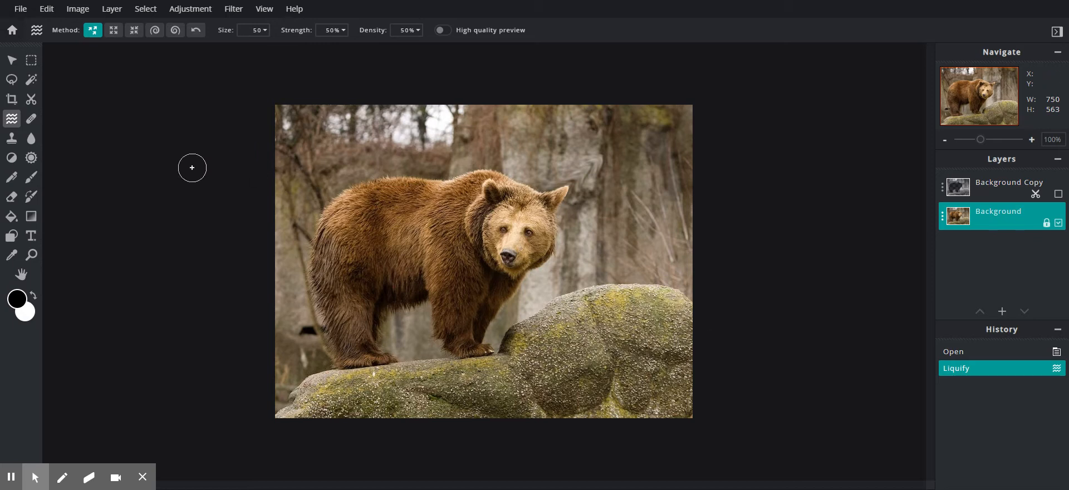
click(196, 32)
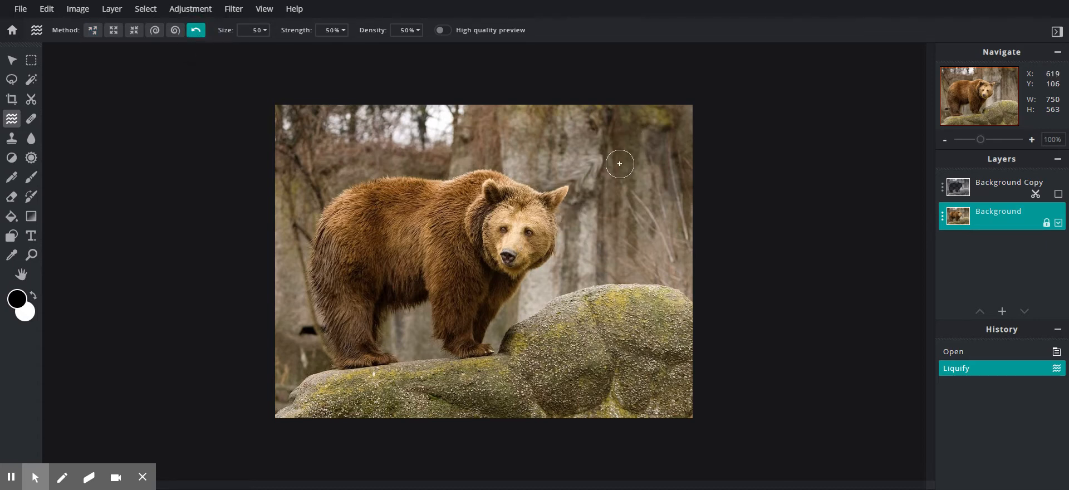
mouse_move(616, 162)
mouse_down()
mouse_move(550, 179)
mouse_move(604, 179)
mouse_move(547, 201)
mouse_move(599, 200)
mouse_move(497, 201)
mouse_move(575, 207)
mouse_move(531, 232)
mouse_up()
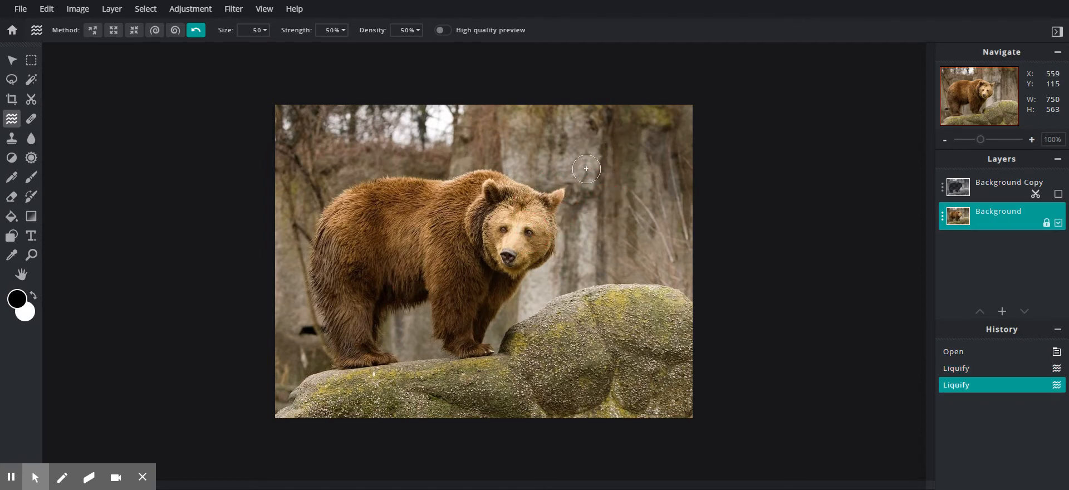
mouse_move(585, 171)
mouse_down()
mouse_move(526, 184)
mouse_move(586, 185)
mouse_move(544, 198)
mouse_move(581, 198)
mouse_move(507, 196)
mouse_move(563, 192)
mouse_move(539, 201)
mouse_move(567, 203)
mouse_up()
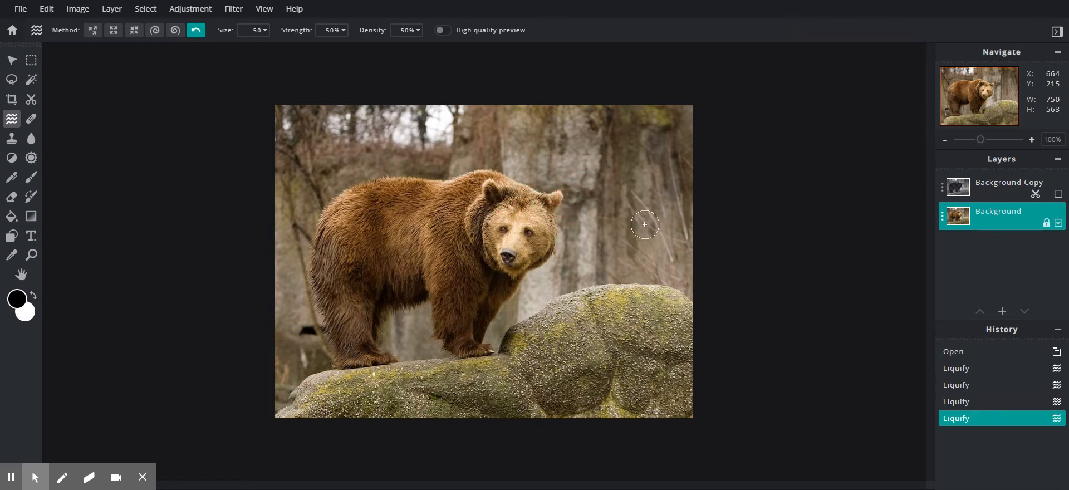
Step: Enlarge the bear's right-hand eye with Liquify's grow method, and restore the eye to its original shape
click(113, 31)
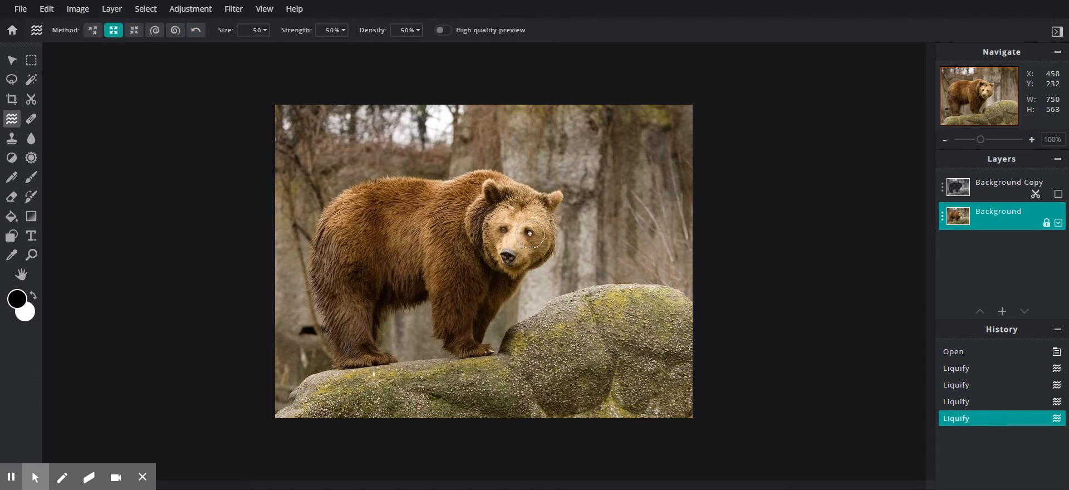
drag(530, 234, 530, 234)
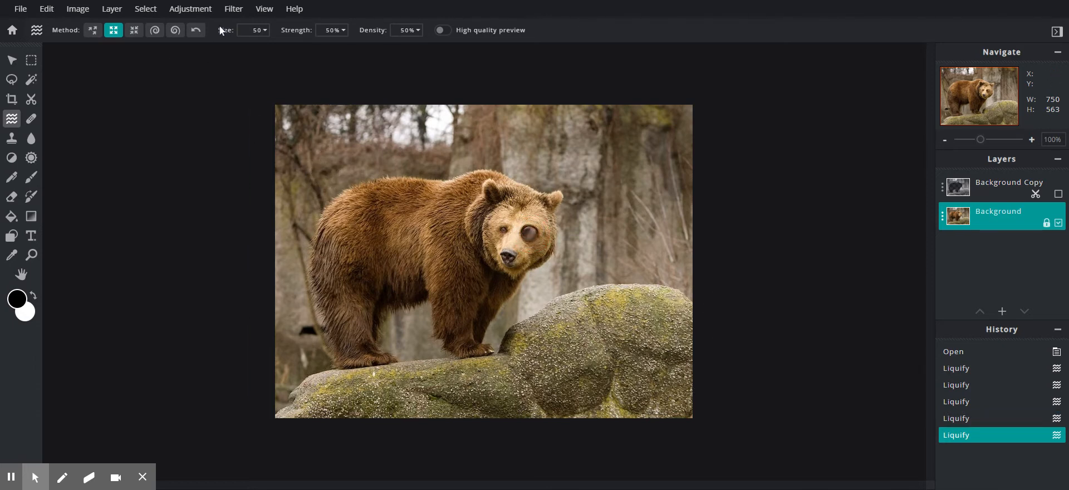
click(198, 31)
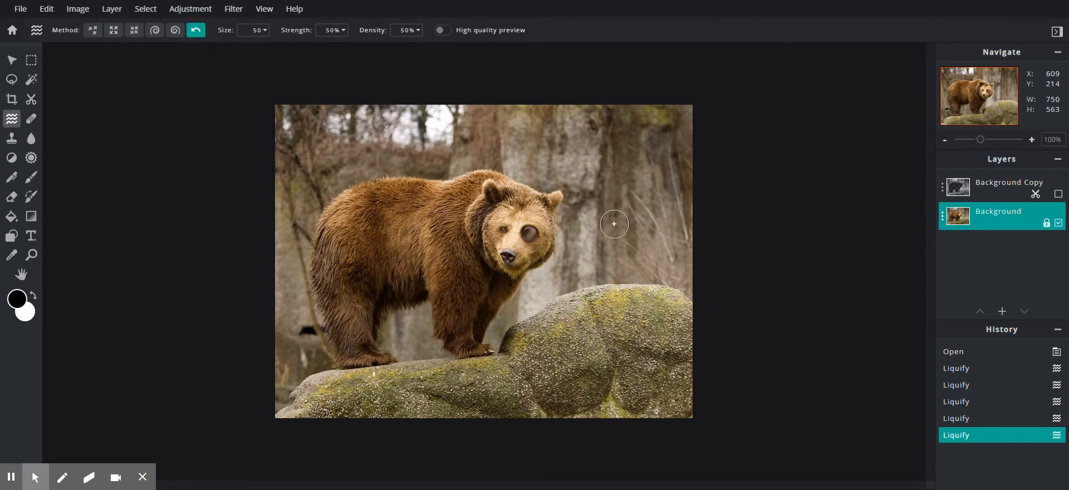
mouse_move(514, 233)
mouse_down()
mouse_move(550, 229)
mouse_move(517, 231)
mouse_move(559, 232)
mouse_move(506, 239)
mouse_move(539, 241)
mouse_move(524, 226)
mouse_up()
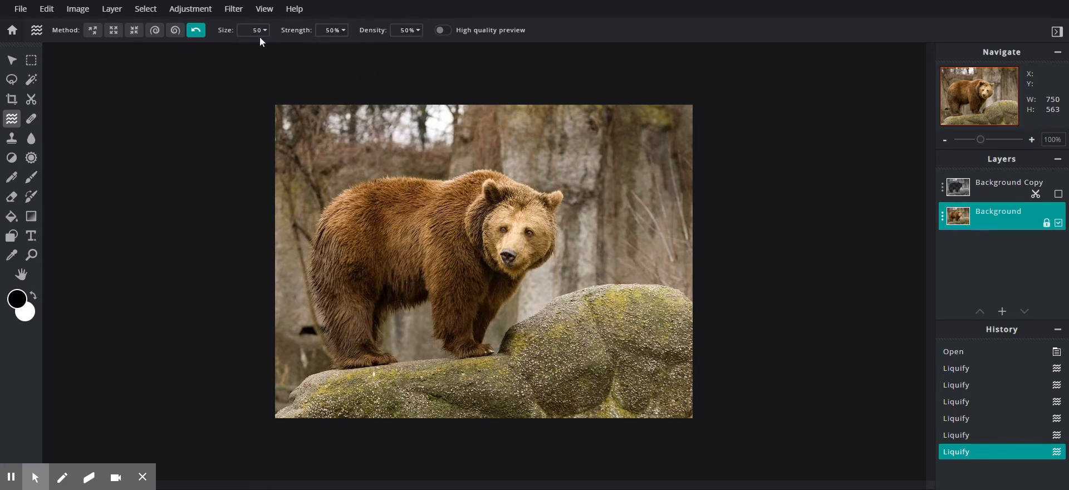
Step: Enlarge the middle of the bear's face with the grow method at size 120, and restore the face to its original shape
click(114, 33)
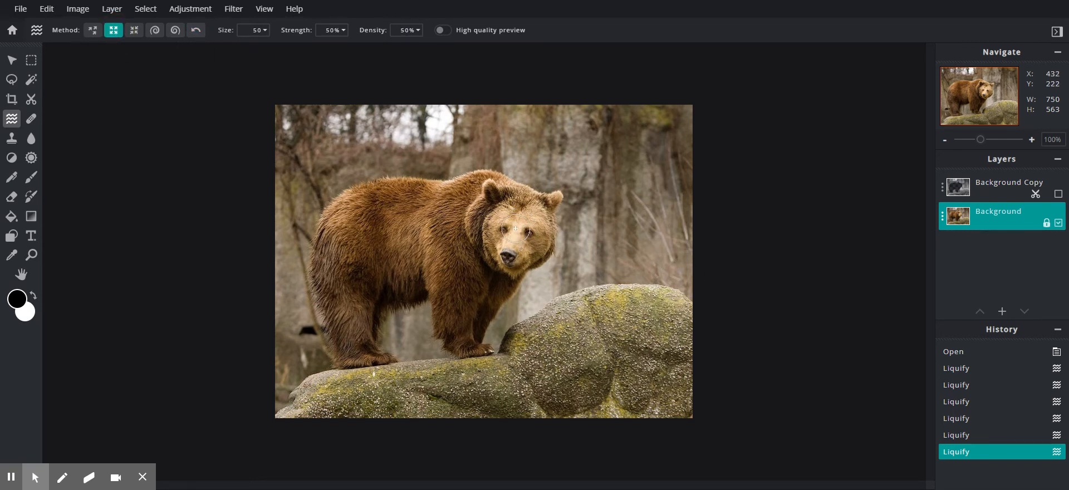
click(264, 30)
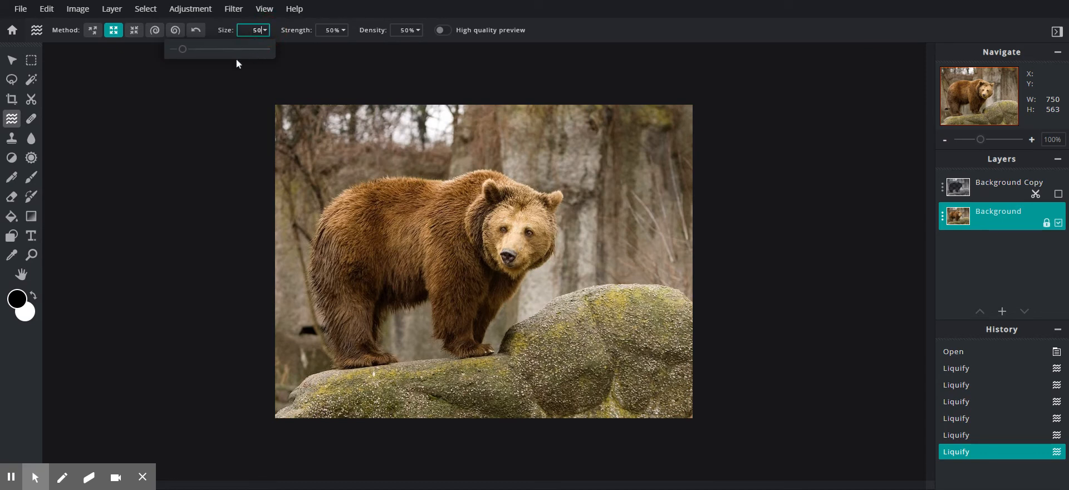
mouse_move(184, 51)
mouse_down()
mouse_move(229, 51)
mouse_move(195, 50)
mouse_up()
drag(520, 232, 520, 232)
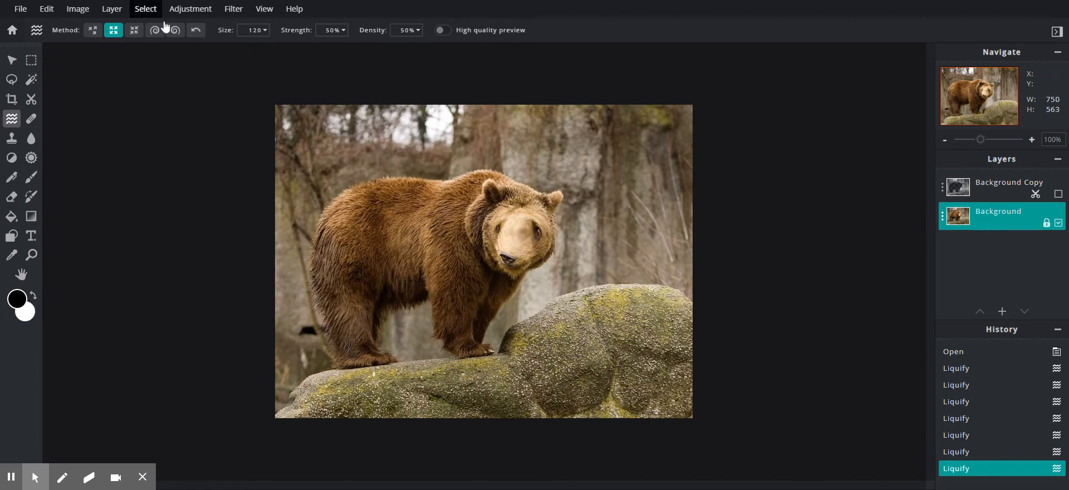
click(196, 31)
mouse_move(535, 240)
mouse_down()
mouse_move(470, 221)
mouse_move(577, 205)
mouse_move(489, 223)
mouse_move(448, 278)
mouse_move(492, 278)
mouse_move(484, 245)
mouse_move(545, 194)
mouse_move(519, 182)
mouse_up()
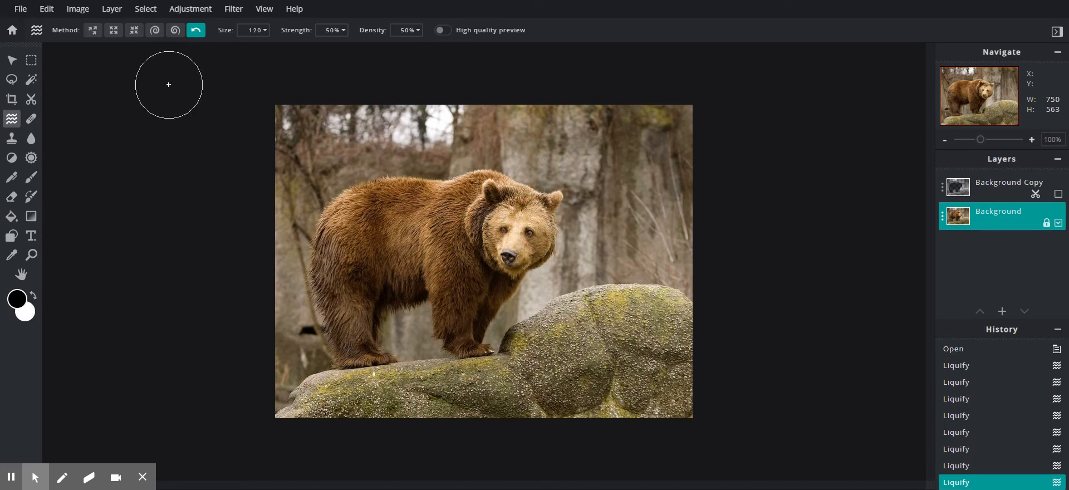
Step: Shrink the bear's right-hand ear with Liquify's shrink method at size 52 and strength 23%
click(134, 32)
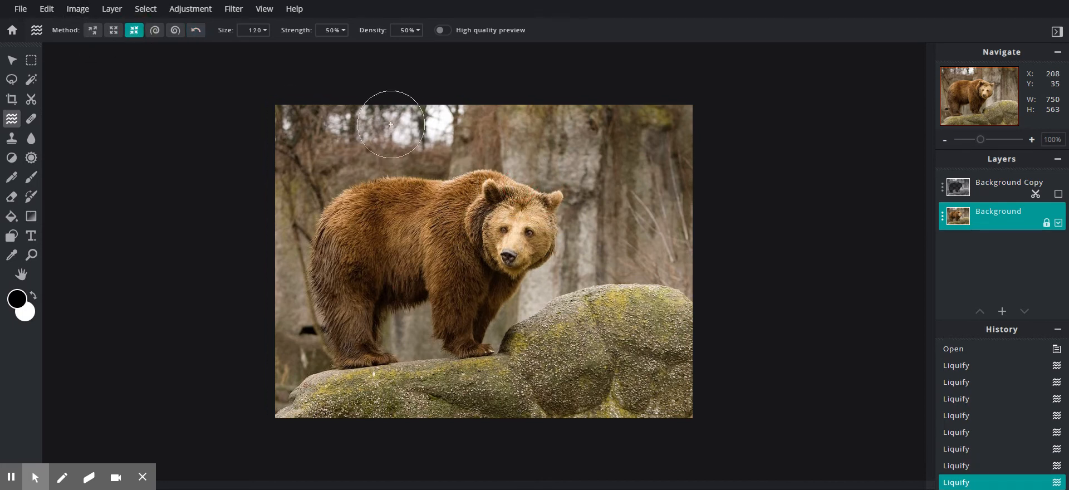
click(266, 31)
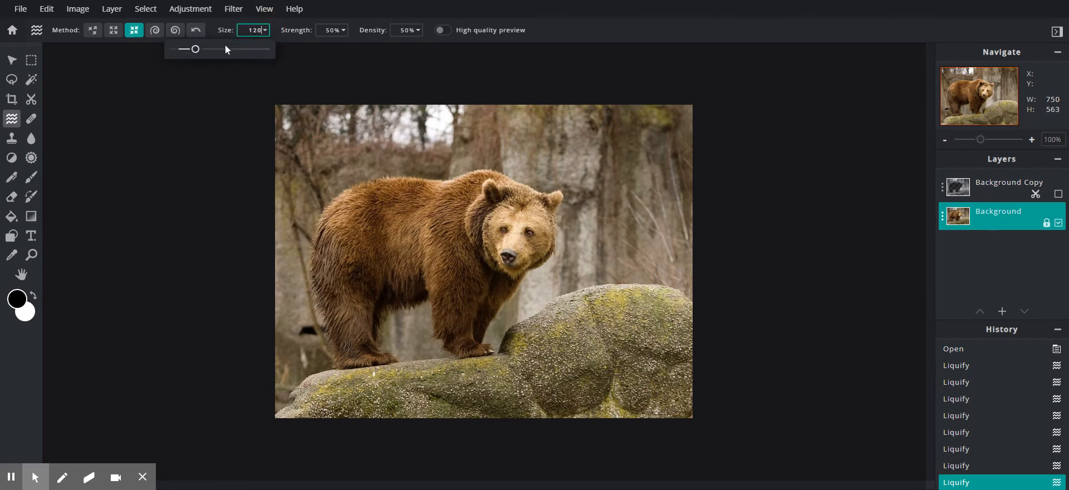
drag(198, 52, 177, 49)
click(336, 32)
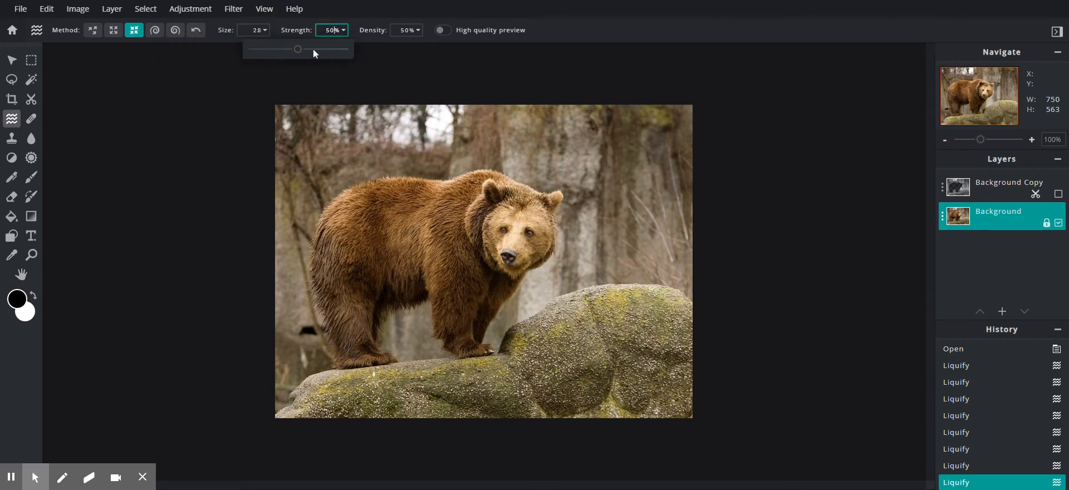
drag(297, 49, 277, 50)
click(258, 31)
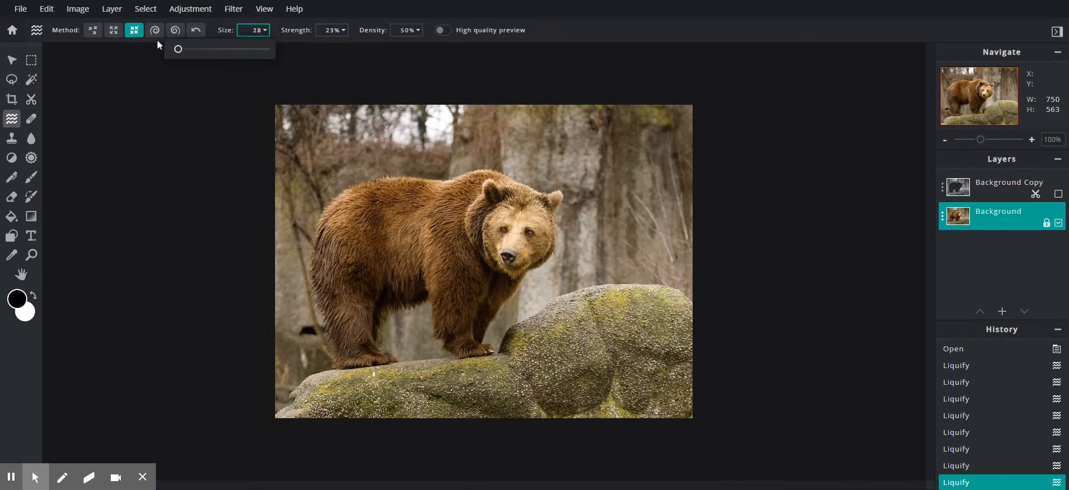
drag(179, 50, 183, 50)
click(557, 199)
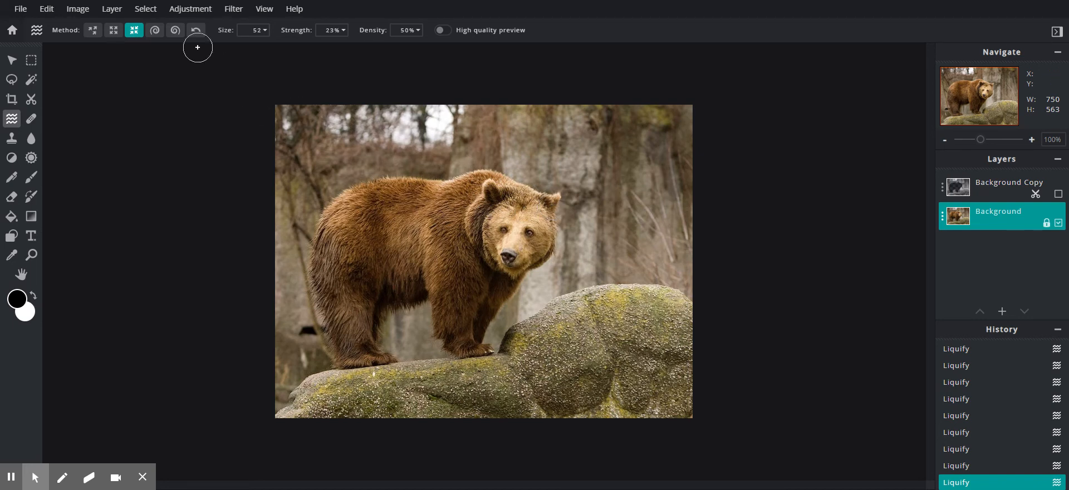
Step: Swirl the rock wall to the upper right of the bear using the first swirl method at size 210
click(155, 31)
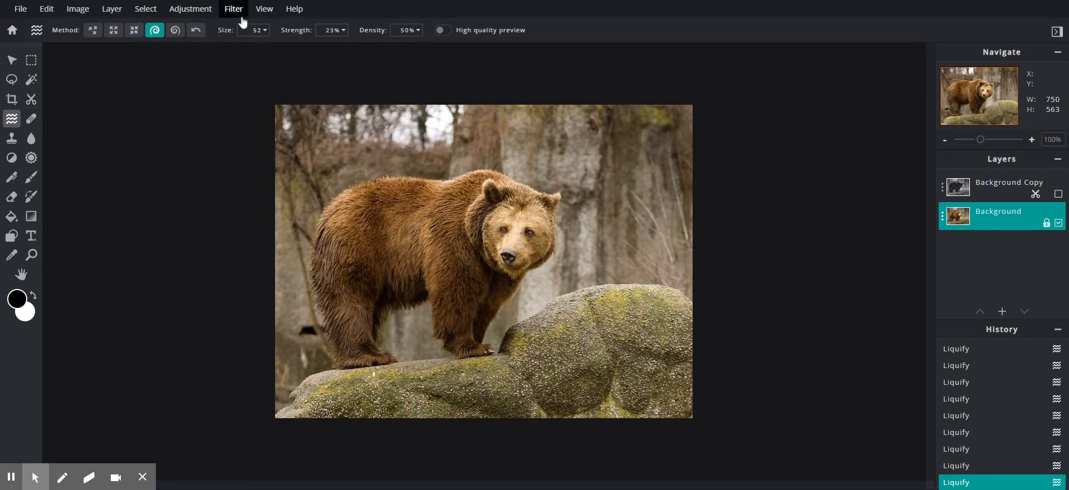
click(261, 31)
drag(186, 50, 212, 49)
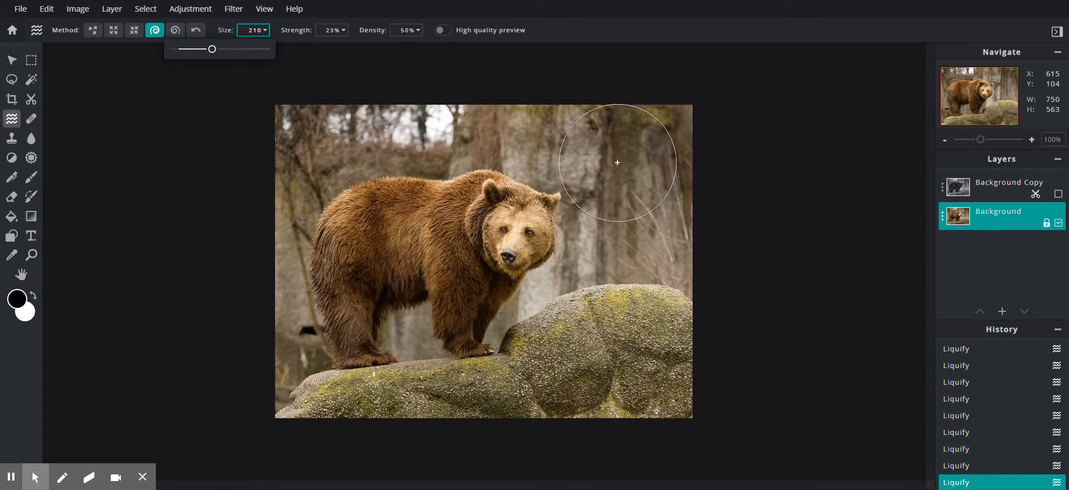
drag(626, 171, 626, 171)
click(34, 477)
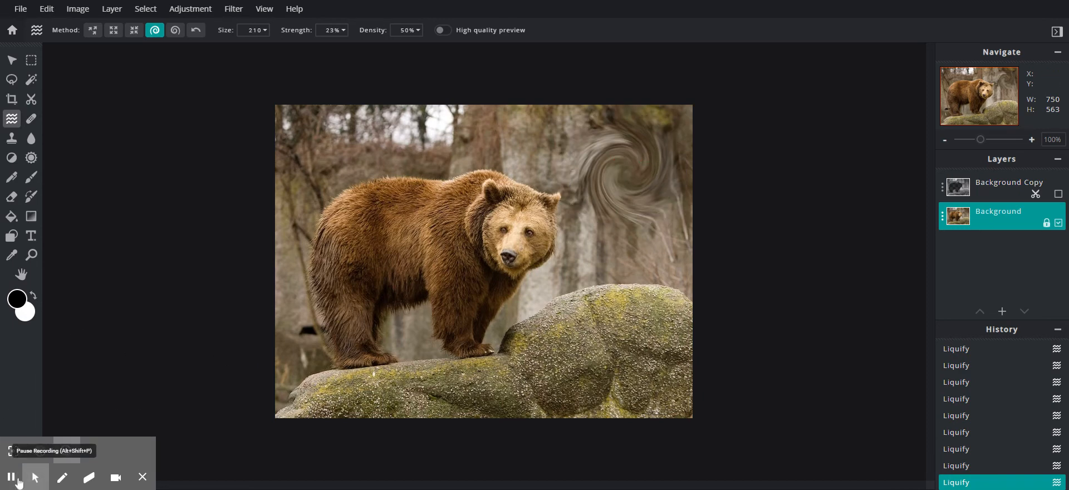
Step: With the opposite swirl method, twist the image's upper-left corner and, at strength 76%, the mossy rock's upper edge beside the bear's head
click(176, 31)
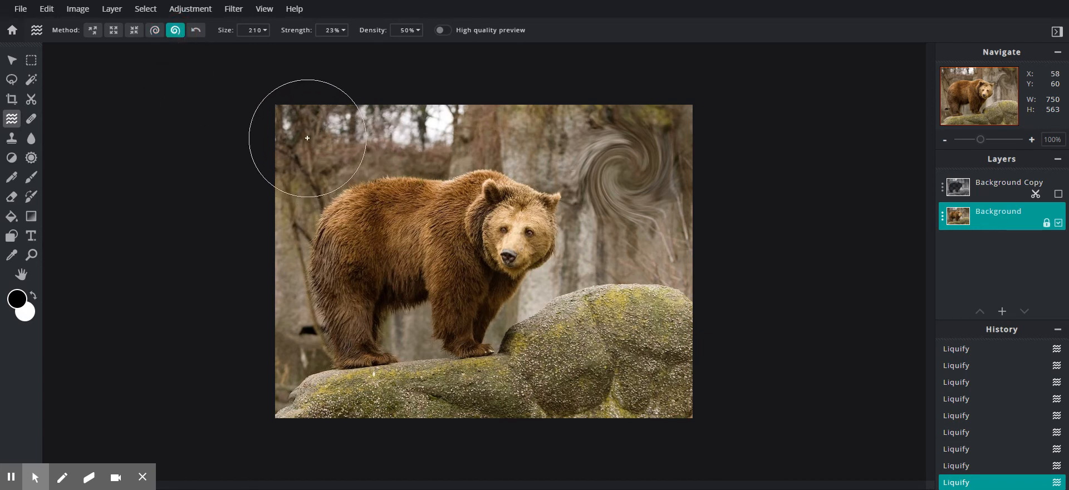
drag(307, 131, 307, 131)
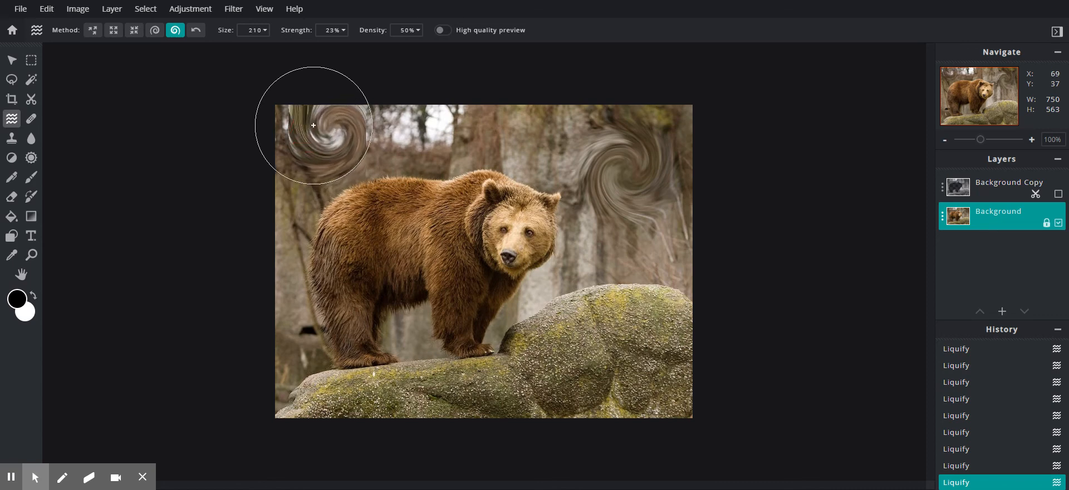
click(344, 30)
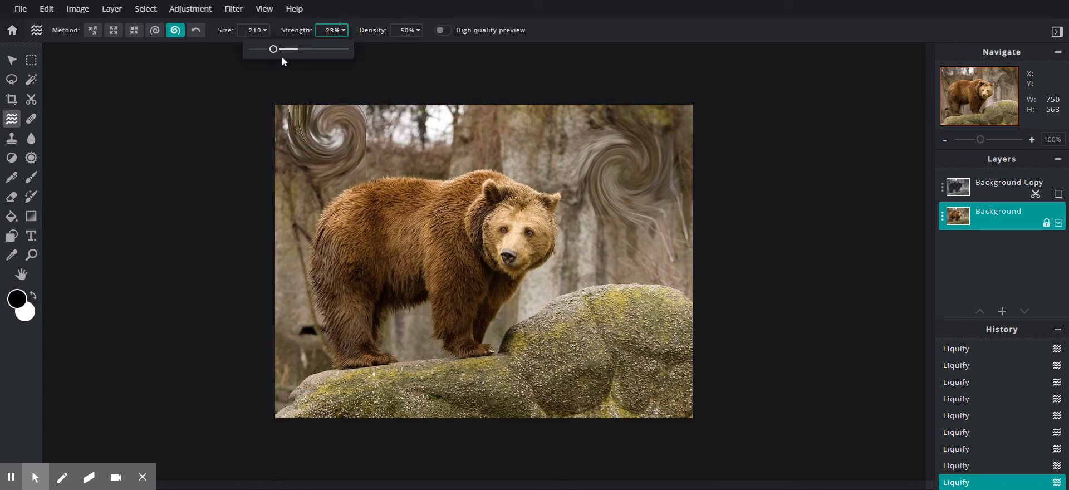
drag(273, 49, 322, 49)
drag(596, 293, 595, 293)
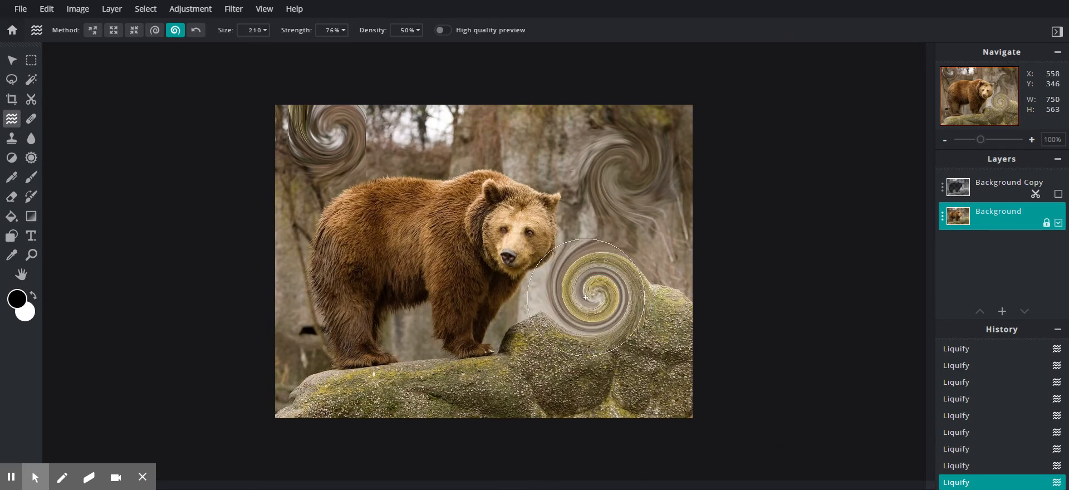
Step: Restore all swirled and distorted areas of the photo by brushing over them with Liquify's restore method
click(196, 30)
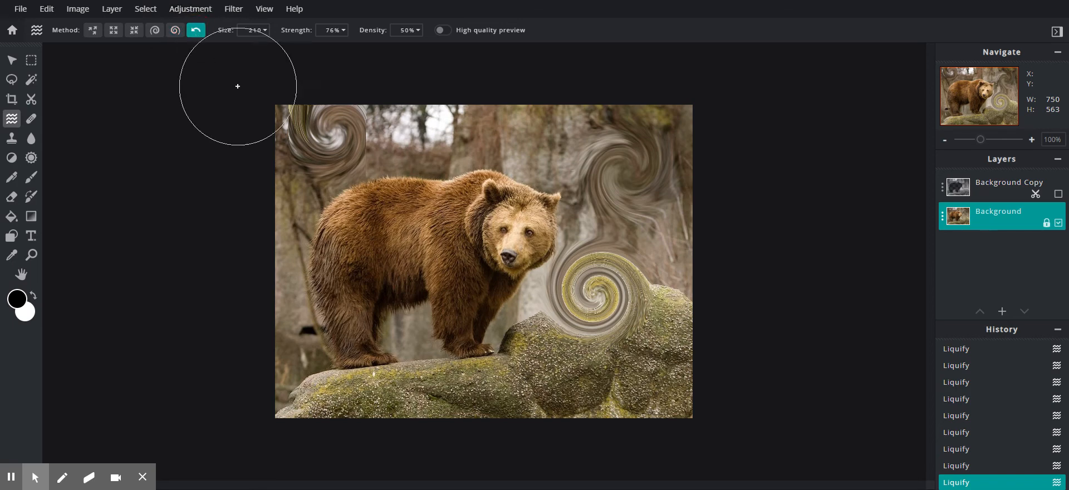
mouse_move(239, 86)
mouse_down()
mouse_move(280, 131)
mouse_move(401, 133)
mouse_move(262, 154)
mouse_move(374, 145)
mouse_move(435, 167)
mouse_move(319, 153)
mouse_move(330, 144)
mouse_move(301, 162)
mouse_move(284, 103)
mouse_up()
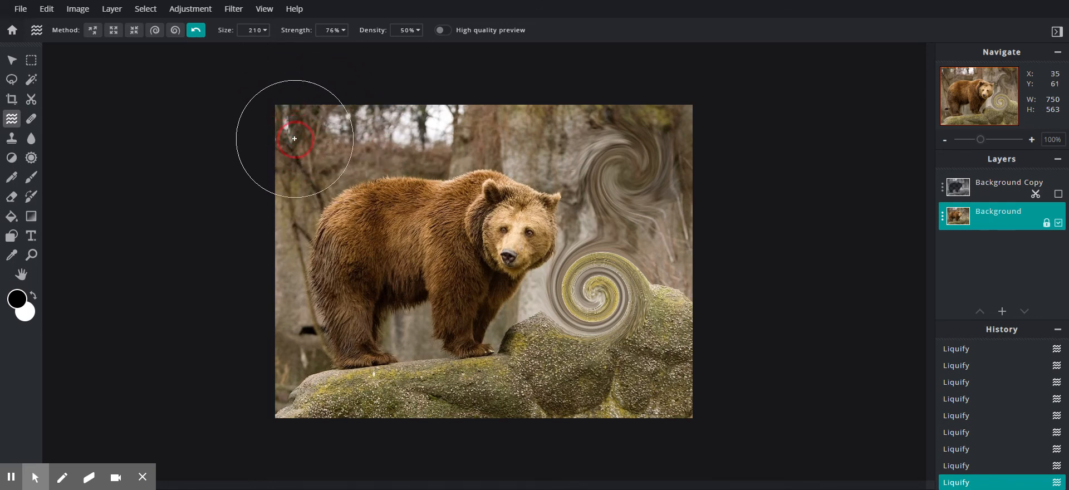
mouse_move(660, 172)
mouse_down()
mouse_move(626, 164)
mouse_move(616, 144)
mouse_move(657, 190)
mouse_move(563, 303)
mouse_move(512, 279)
mouse_move(596, 329)
mouse_move(462, 301)
mouse_move(479, 262)
mouse_move(382, 256)
mouse_up()
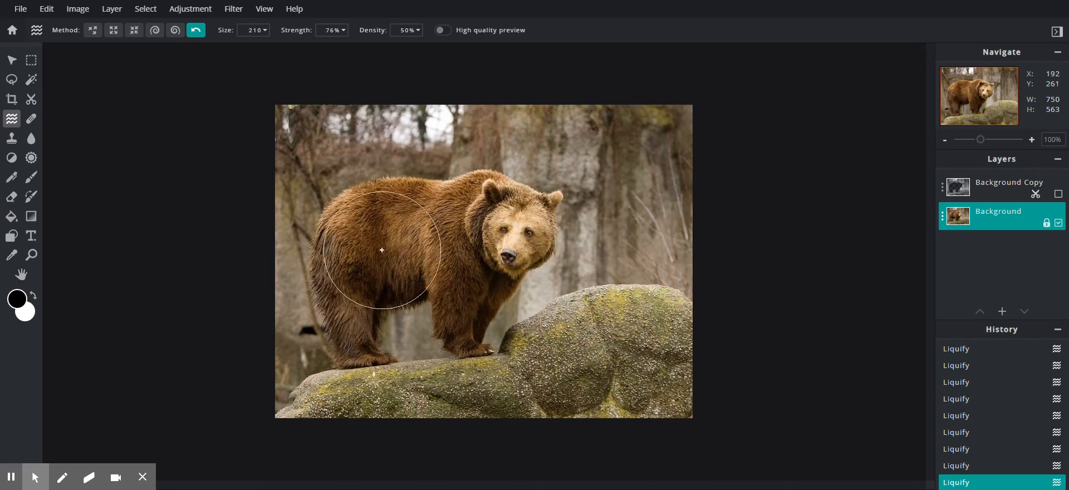